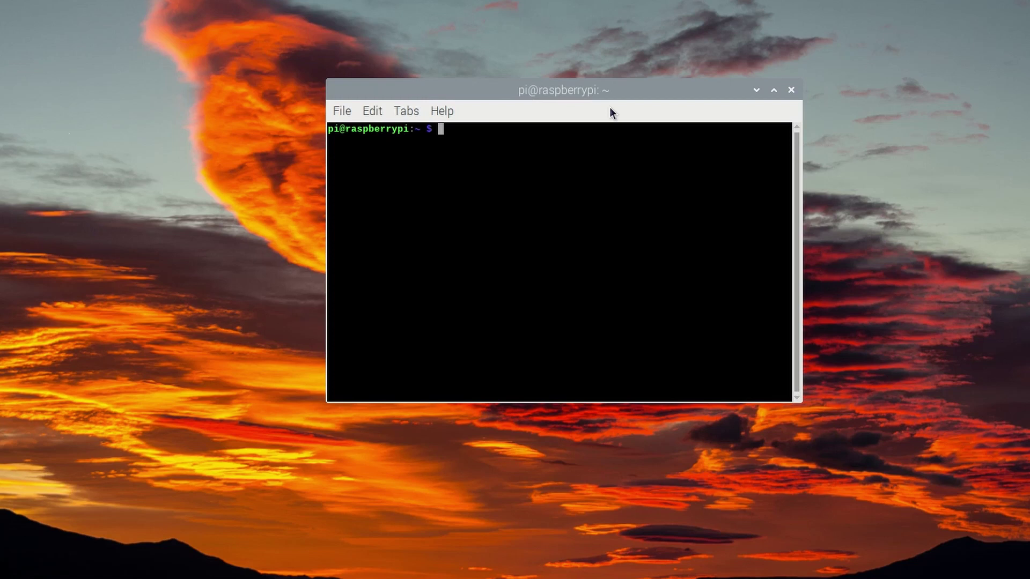
# - Enable SSH under Interface Options in sudo raspi-config, then move to Finish
pyautogui.write('sudo raspi')
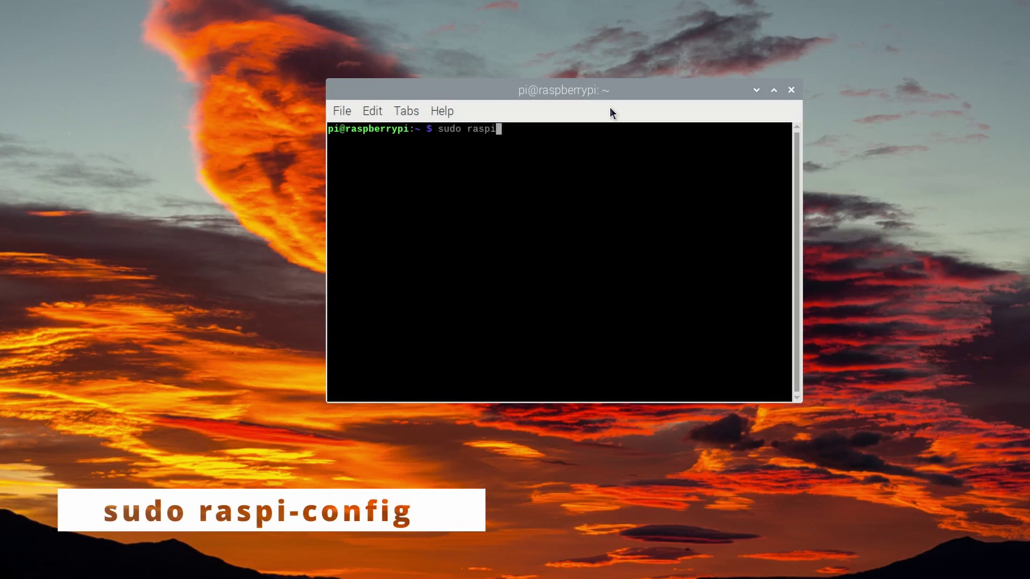
pyautogui.write('-config')
pyautogui.press('Return')
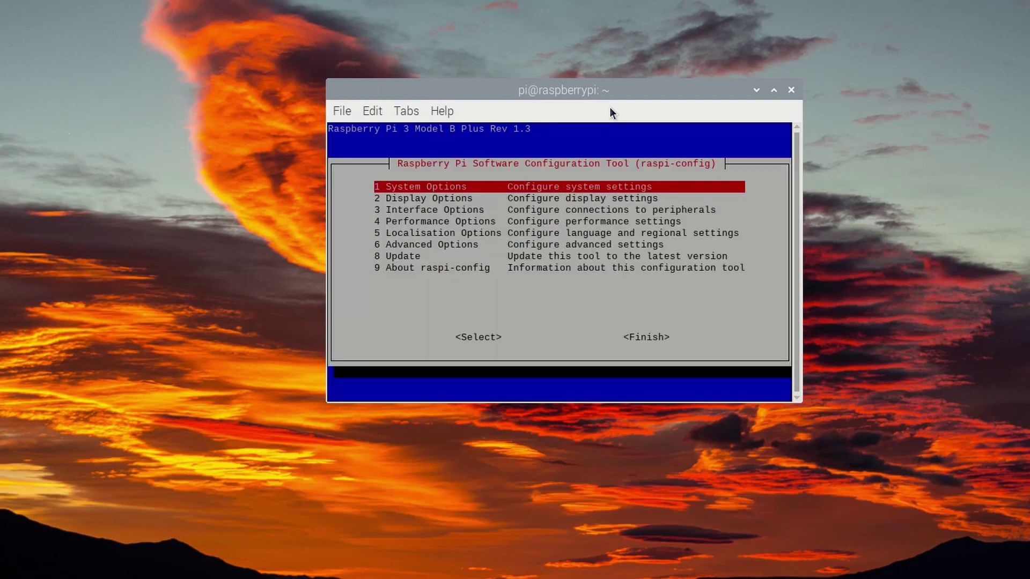
pyautogui.press('Down')
pyautogui.press('Down')
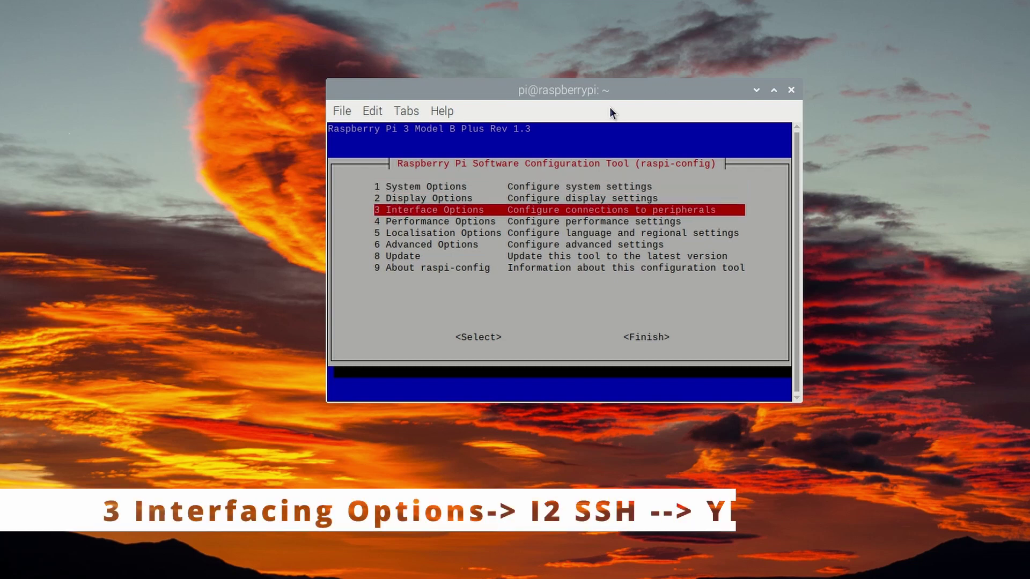
pyautogui.press('Return')
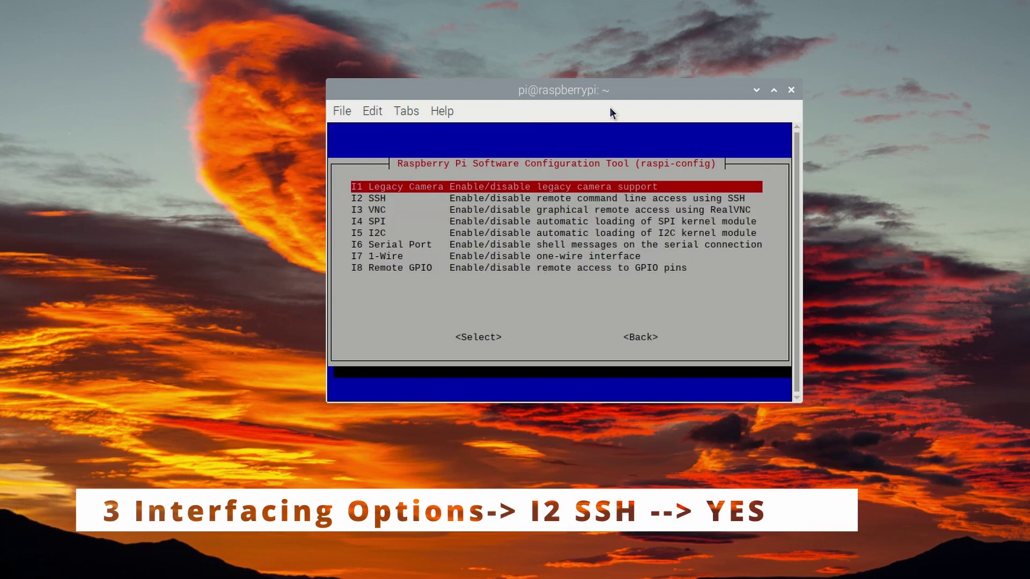
pyautogui.press('Down')
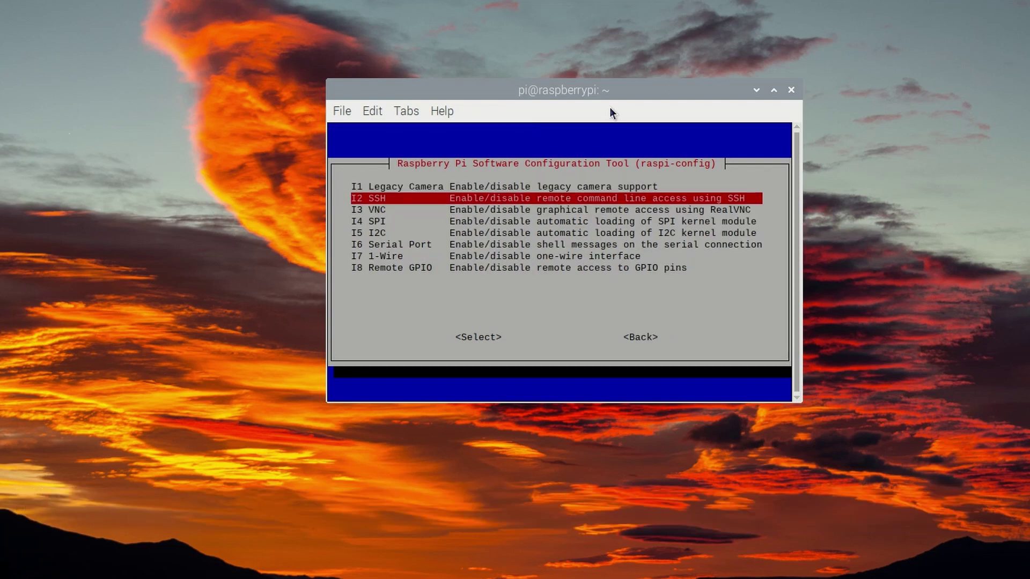
pyautogui.press('Return')
pyautogui.press('Return')
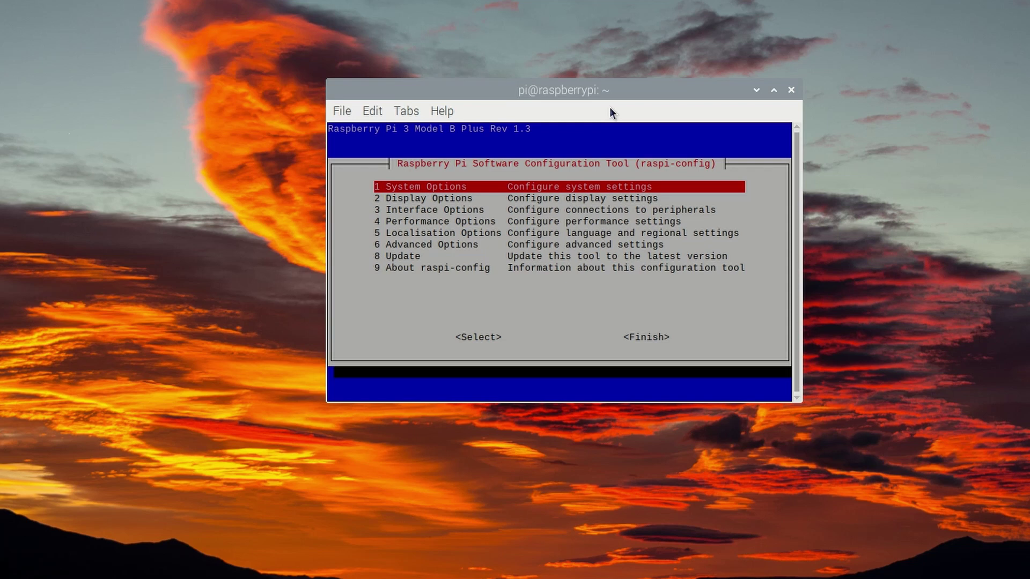
pyautogui.press('Tab')
pyautogui.press('Tab')
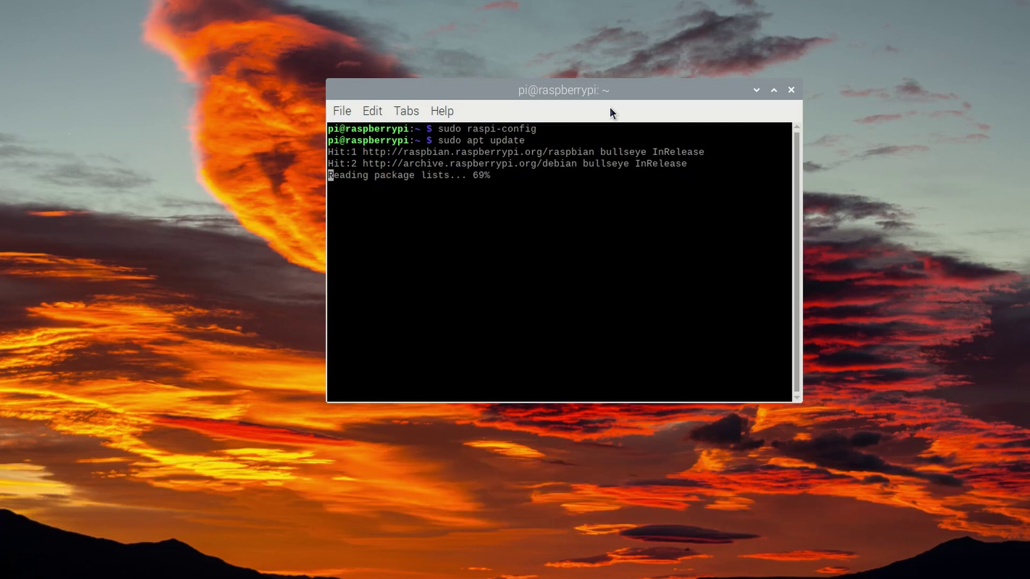
# - Run sudo apt full-upgrade and confirm with Y to install the three gnome-session updates
pyautogui.write('sudo a')
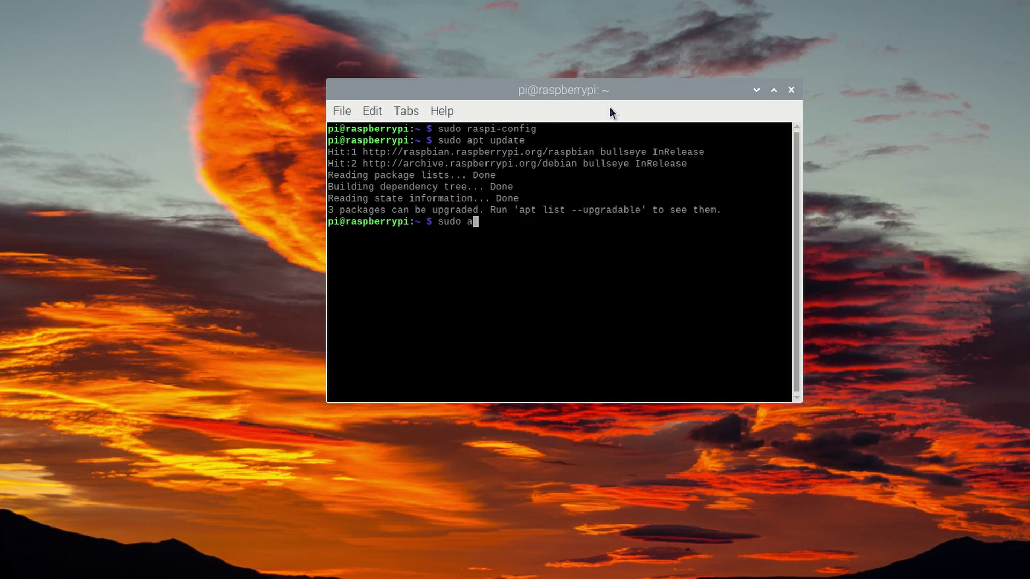
pyautogui.write('pt full-upgrade')
pyautogui.press('Return')
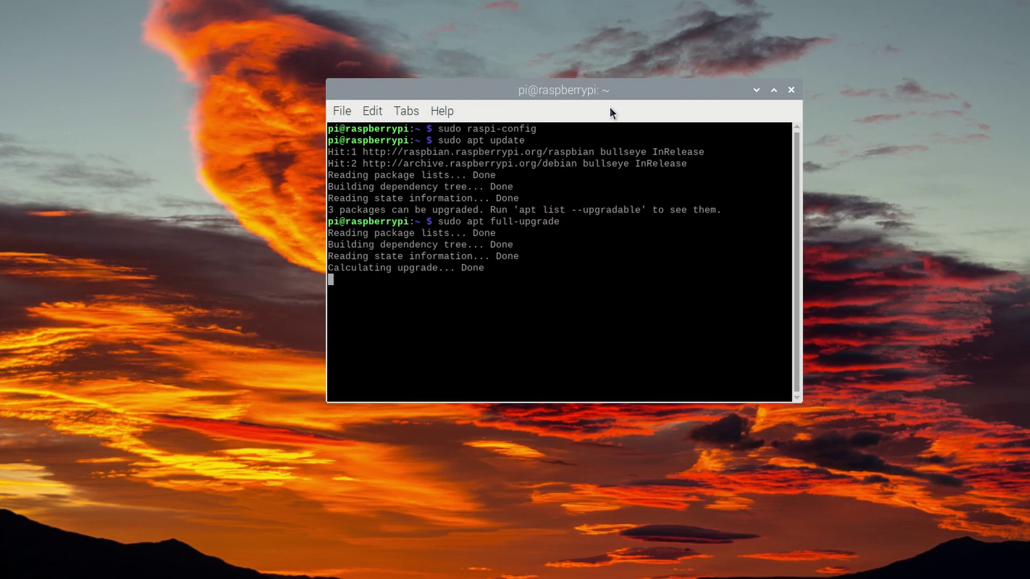
pyautogui.write('Y')
pyautogui.press('Return')
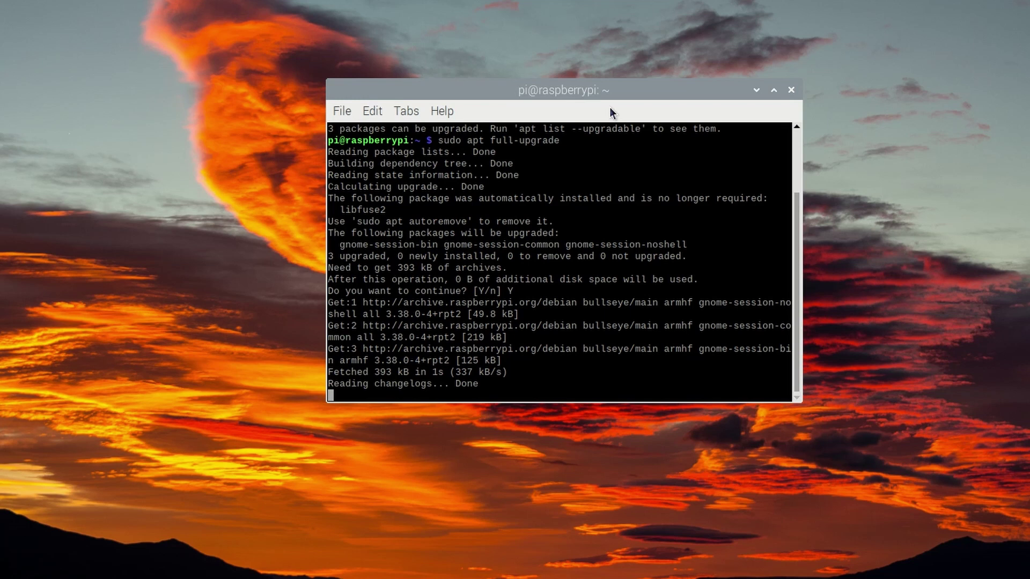
# - Install the vsftpd FTP server package with sudo apt install vsftpd
pyautogui.write('sudo a')
pyautogui.write('pt ')
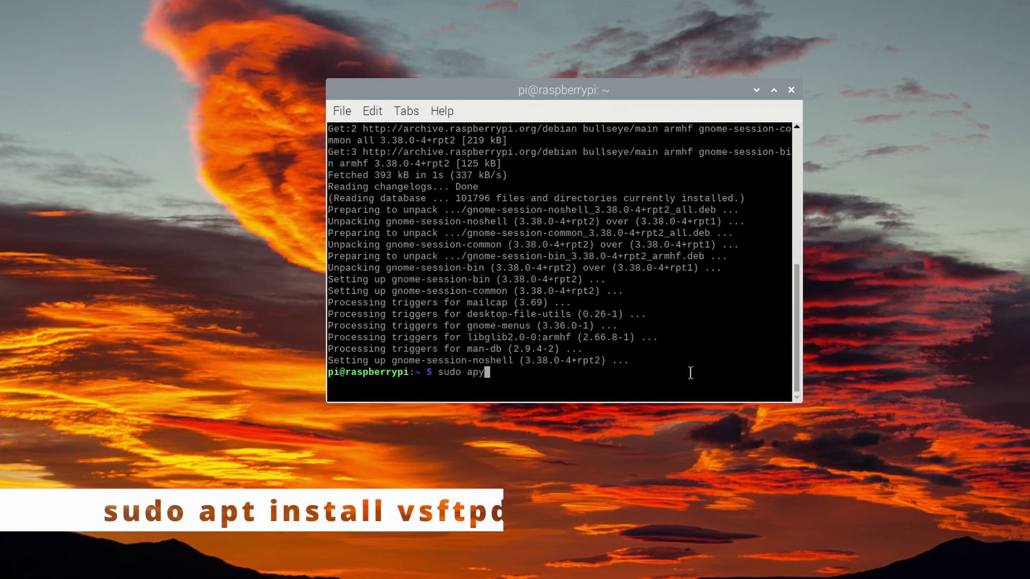
pyautogui.write('insta')
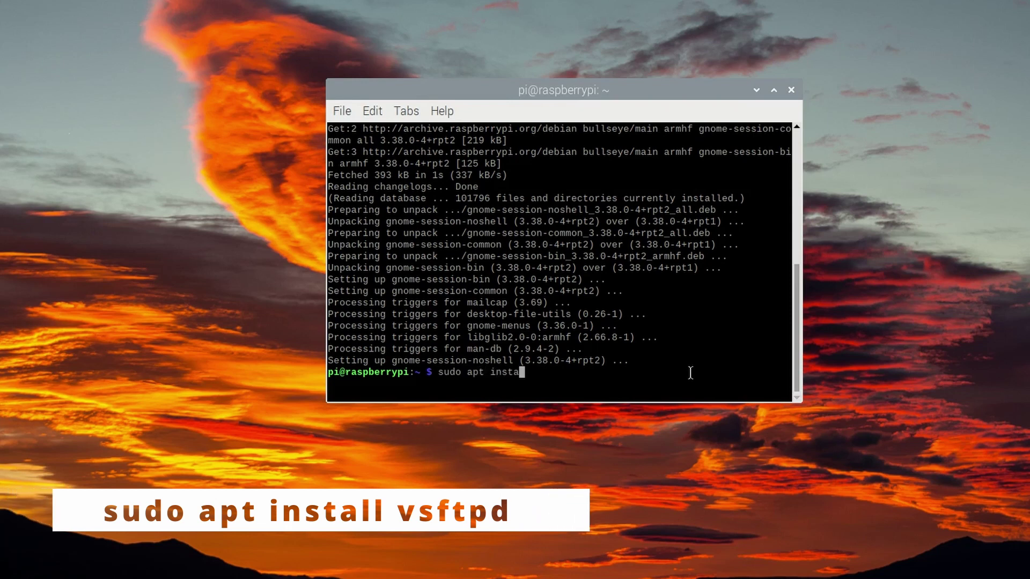
pyautogui.write('ll vsftpd')
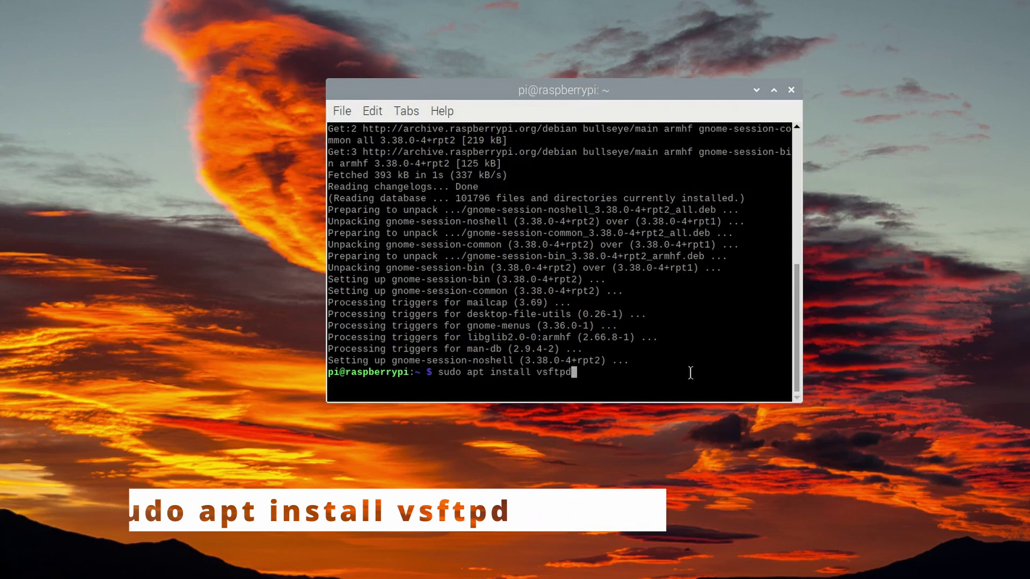
pyautogui.press('Return')
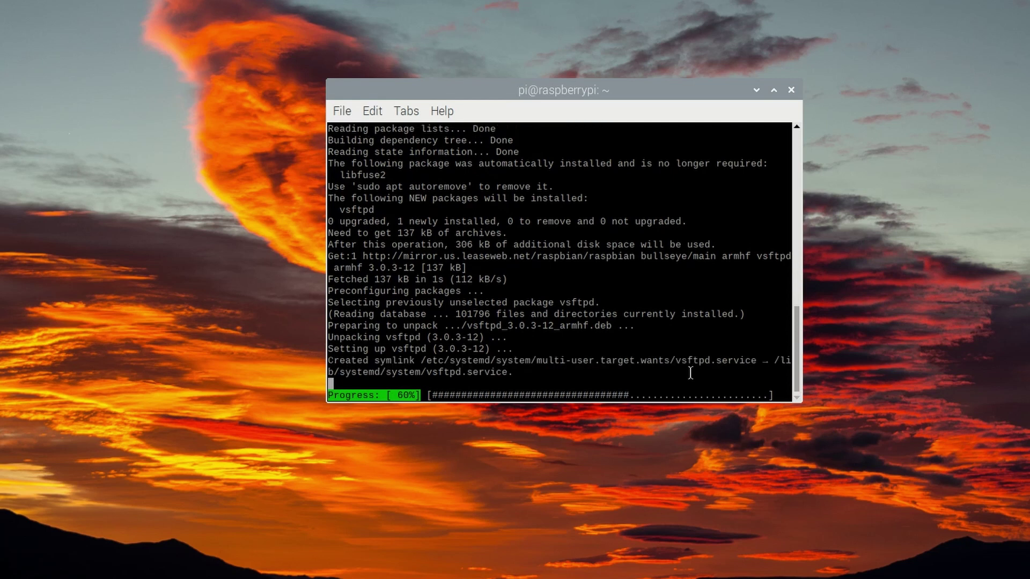
# - Open /etc/vsftpd.conf in nano with sudo and uncomment write_enable=YES
pyautogui.write('s')
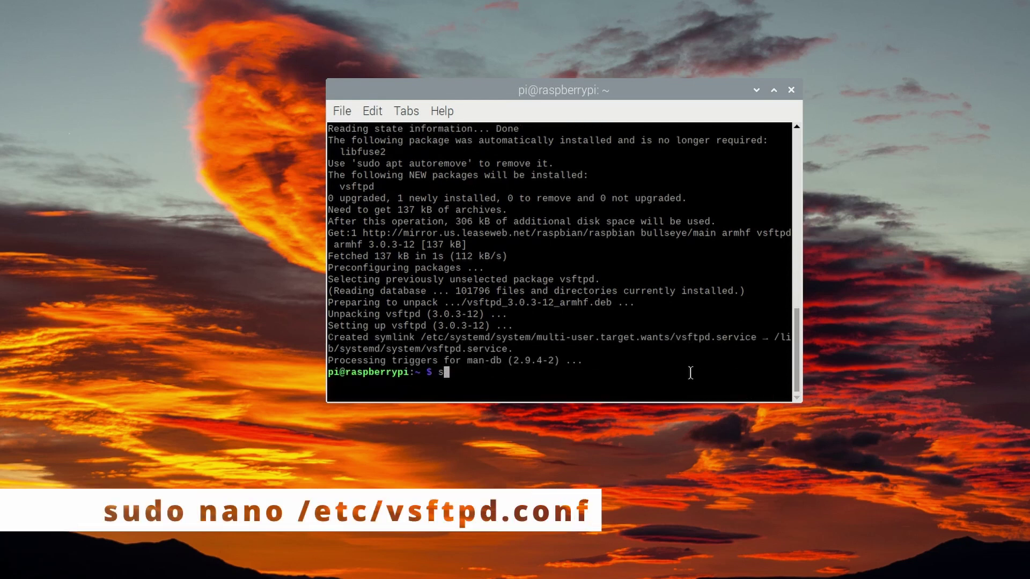
pyautogui.write('udo nano /')
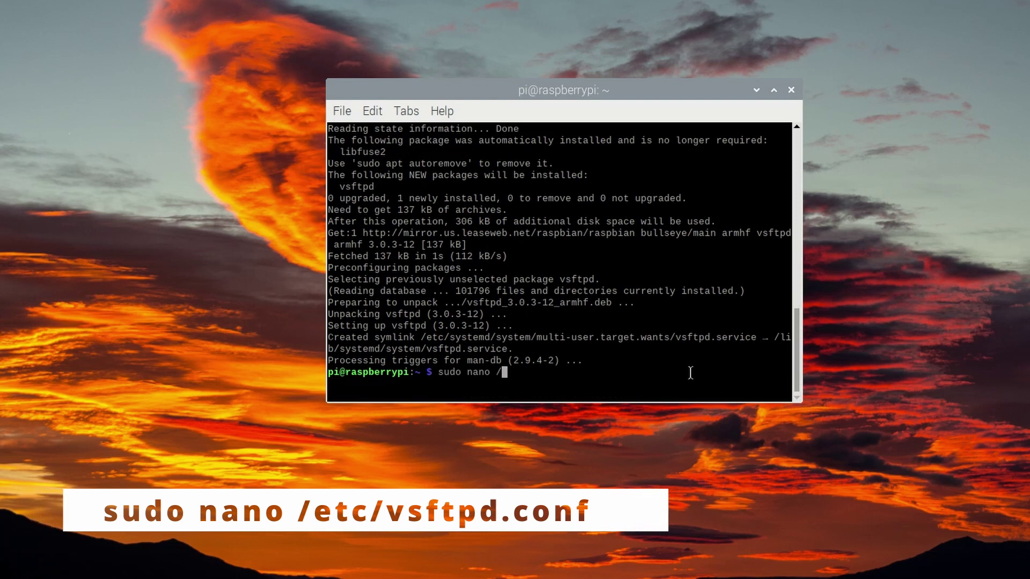
pyautogui.write('etc/vsf')
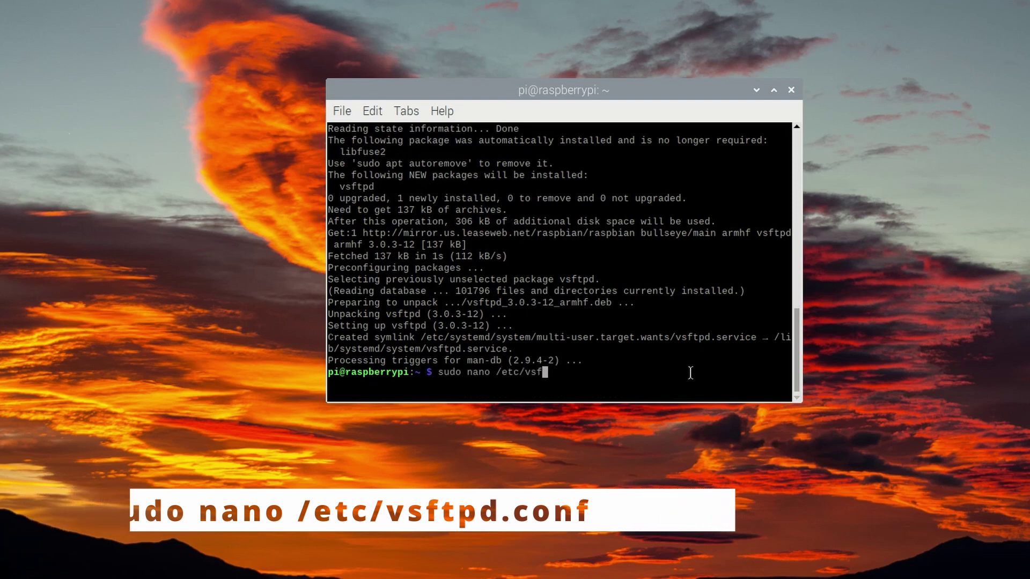
pyautogui.press('Tab')
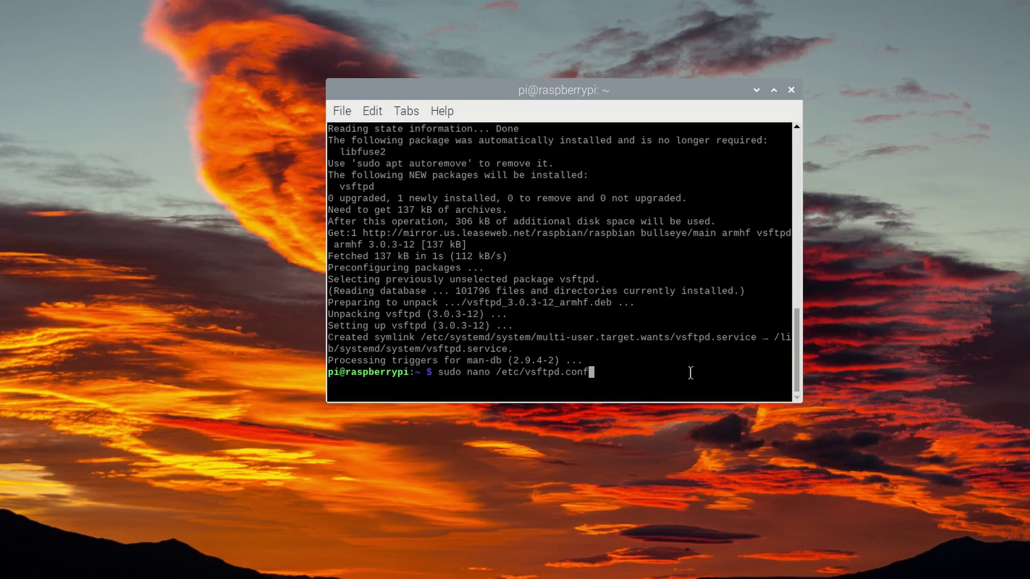
pyautogui.press('Return')
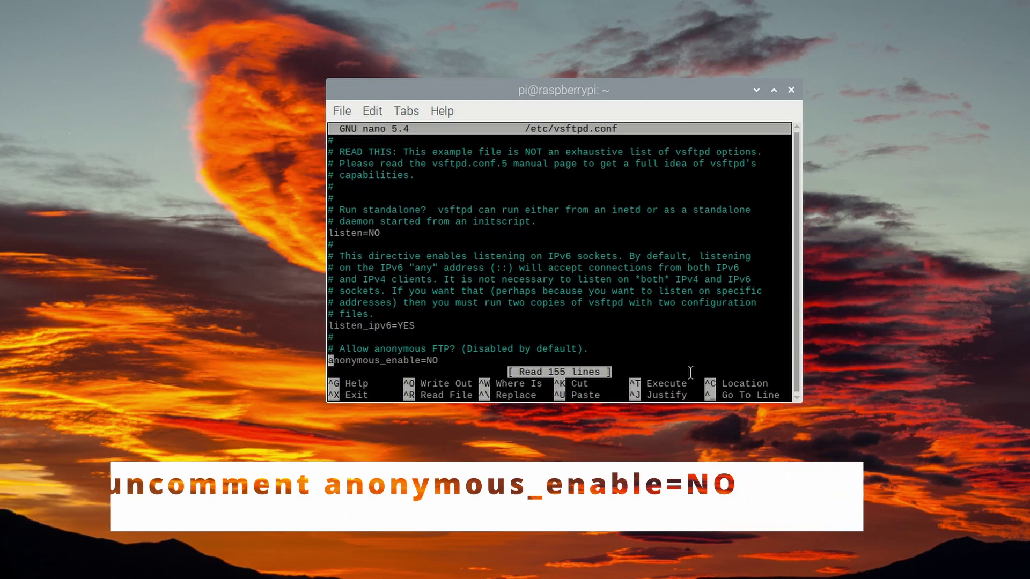
pyautogui.press('Down')
pyautogui.press('Down')
pyautogui.press('Down')
pyautogui.press('Down')
pyautogui.press('Down')
pyautogui.press('Down')
pyautogui.press('Delete')
pyautogui.press('Down')
pyautogui.press('Down')
pyautogui.press('Down')
pyautogui.press('Down')
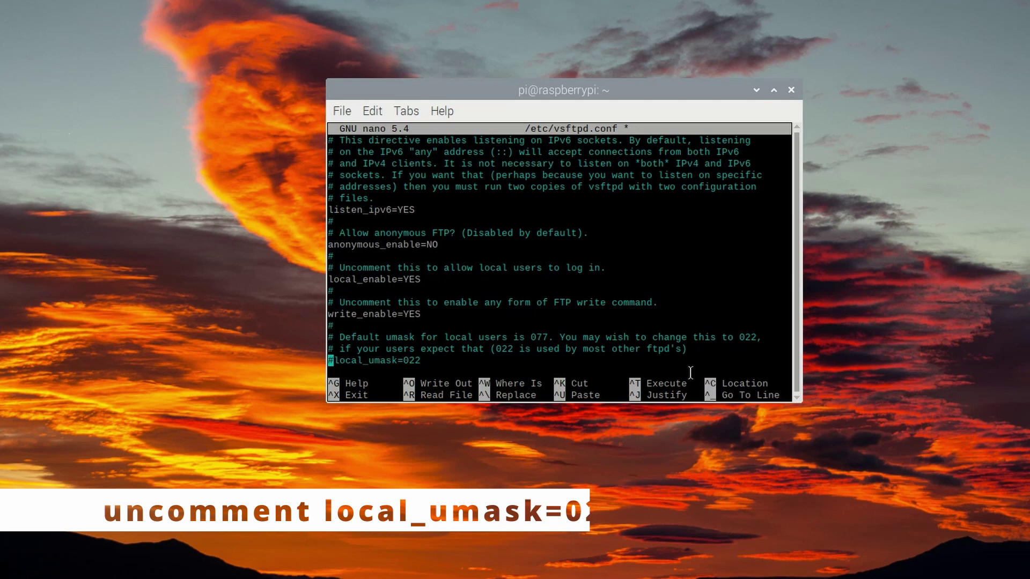
# - Append user_sub_token=$pi and local_root=/home/$pi/FTP at the end of the file
pyautogui.scroll(-9, 690, 373)
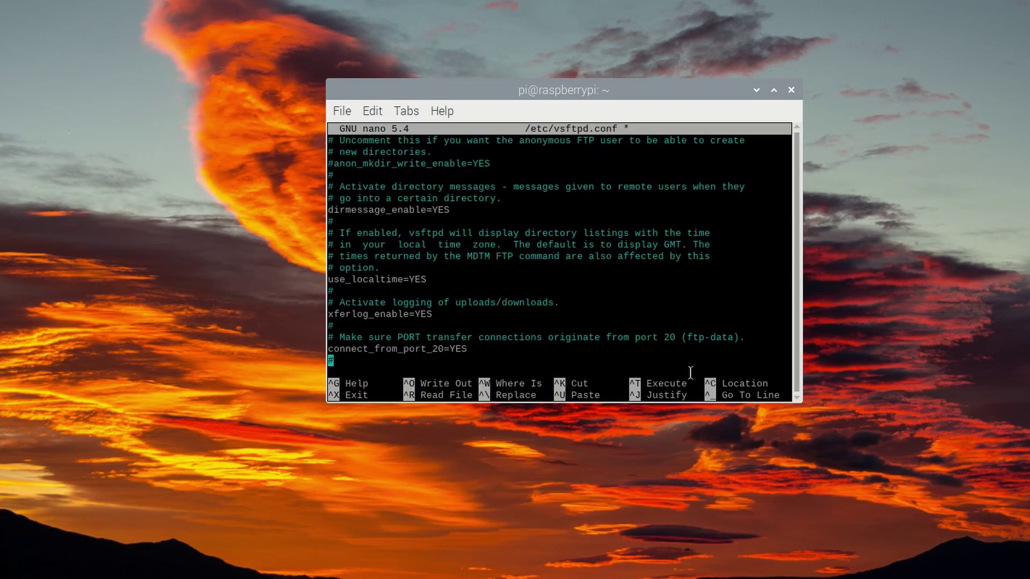
pyautogui.scroll(-20, 690, 372)
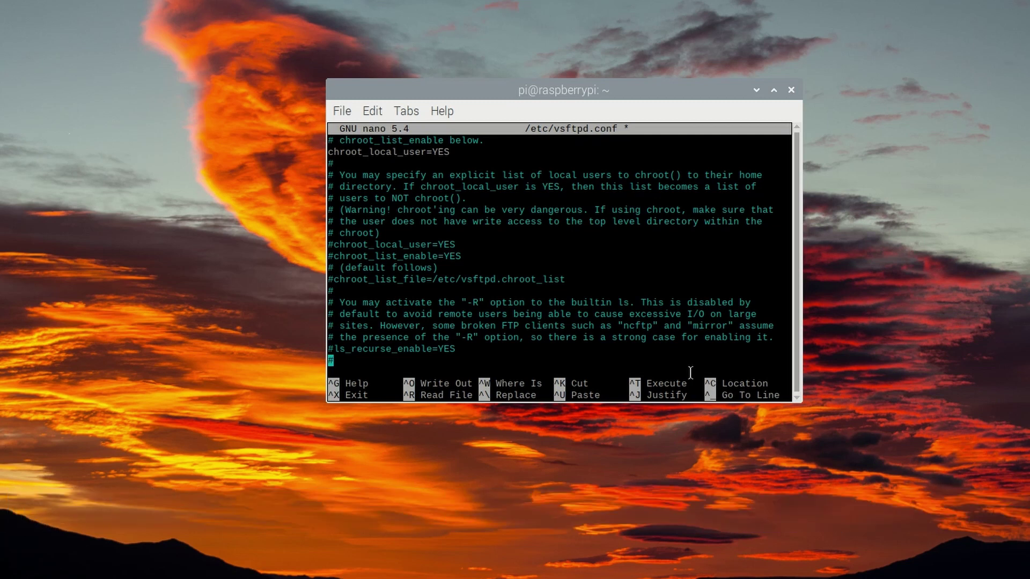
pyautogui.scroll(-8, 690, 372)
pyautogui.write('user_s')
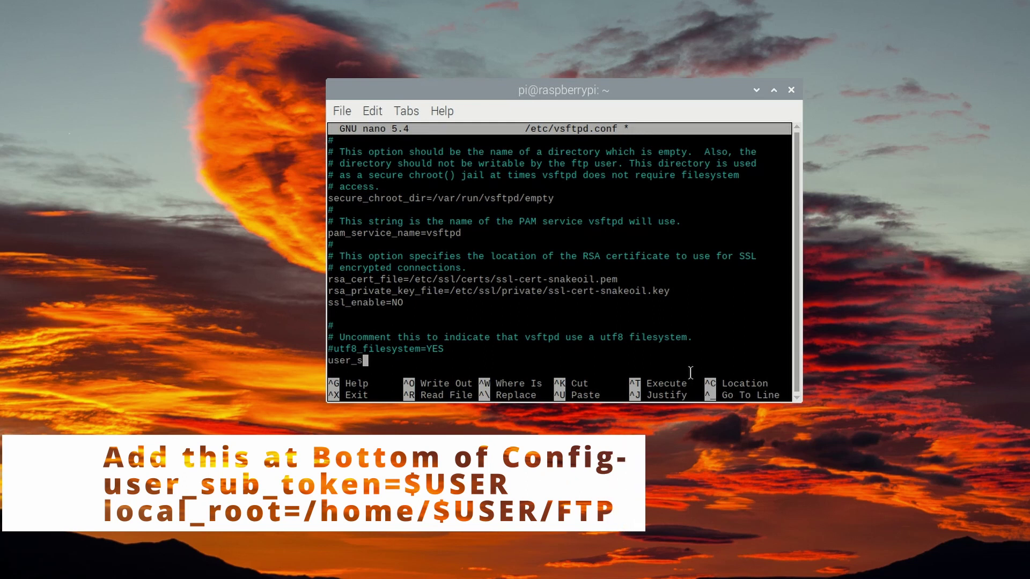
pyautogui.write('ub_token=$pi')
pyautogui.press('Return')
pyautogui.write('lo')
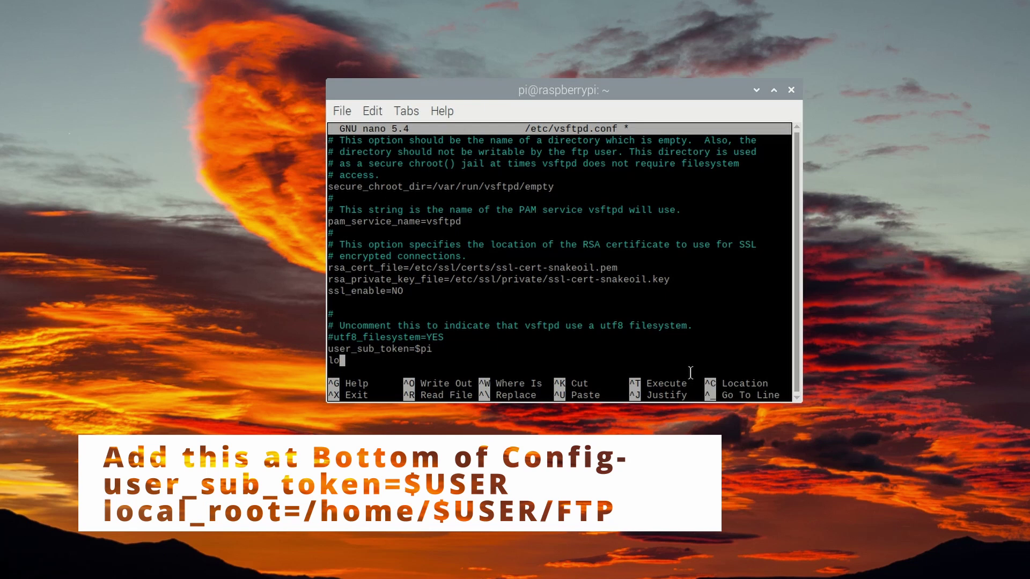
pyautogui.write('cal_root=/home/$pi/')
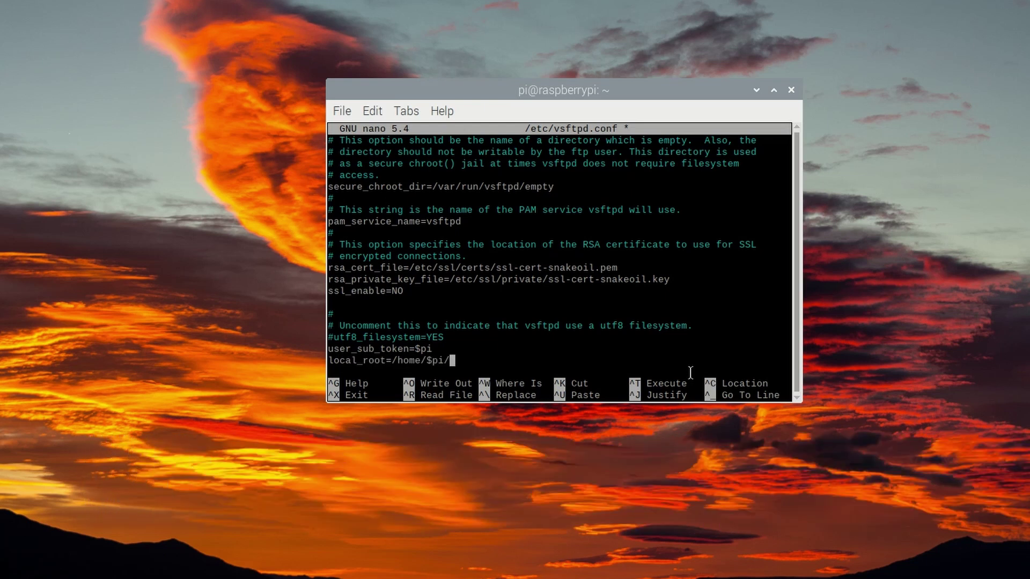
pyautogui.write('FTP')
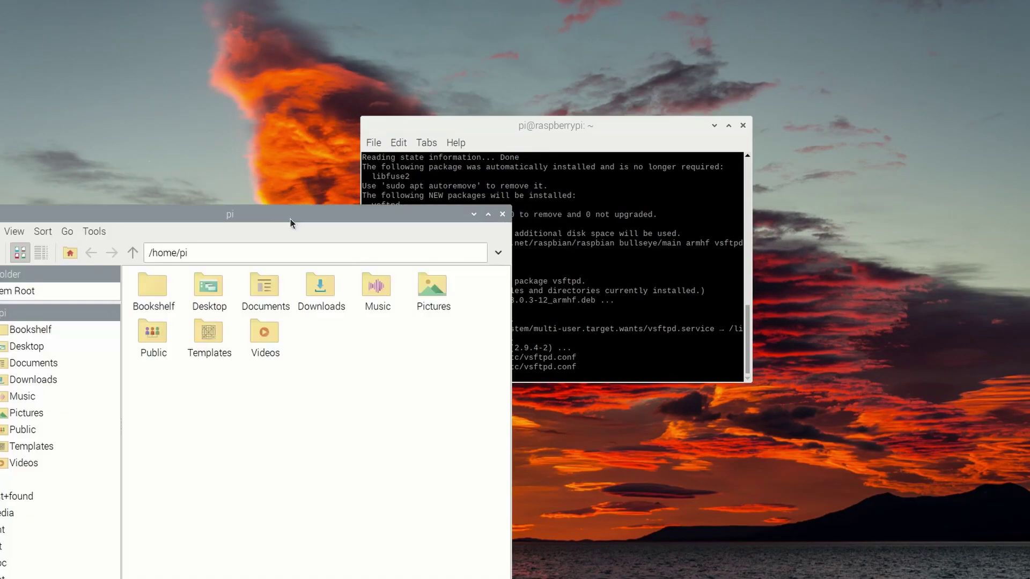
# - Create a new folder named FTP in /home/pi
pyautogui.moveTo(291, 219); pyautogui.dragTo(475, 89)
pyautogui.rightClick(568, 230)
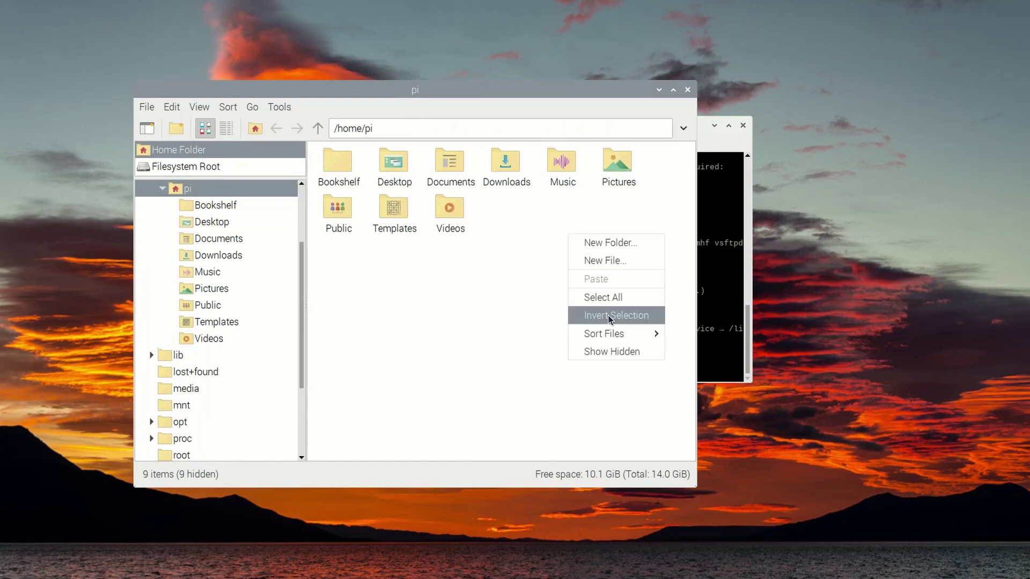
pyautogui.click(621, 243)
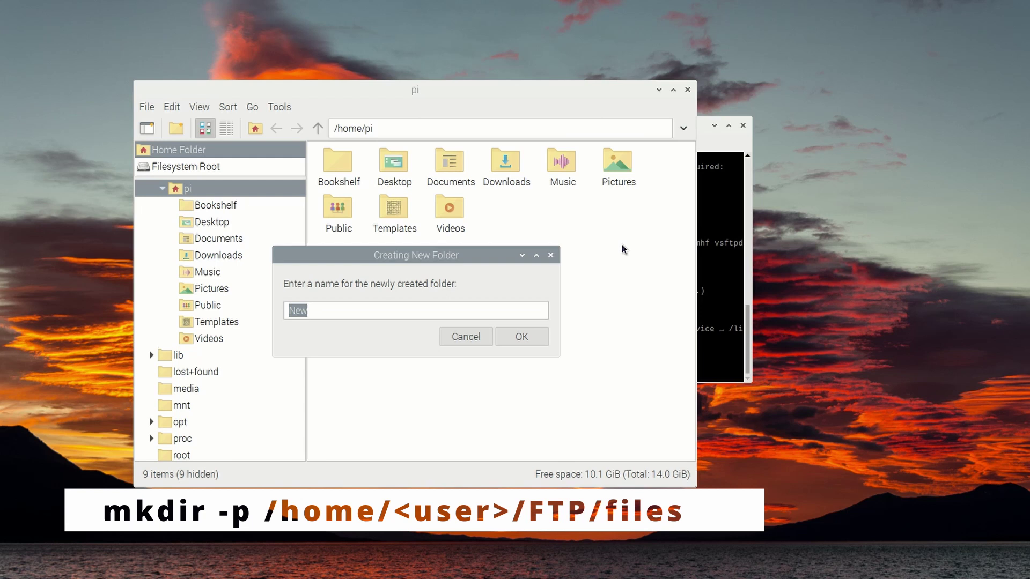
pyautogui.write('ftp')
pyautogui.press('BackSpace')
pyautogui.press('BackSpace')
pyautogui.press('BackSpace')
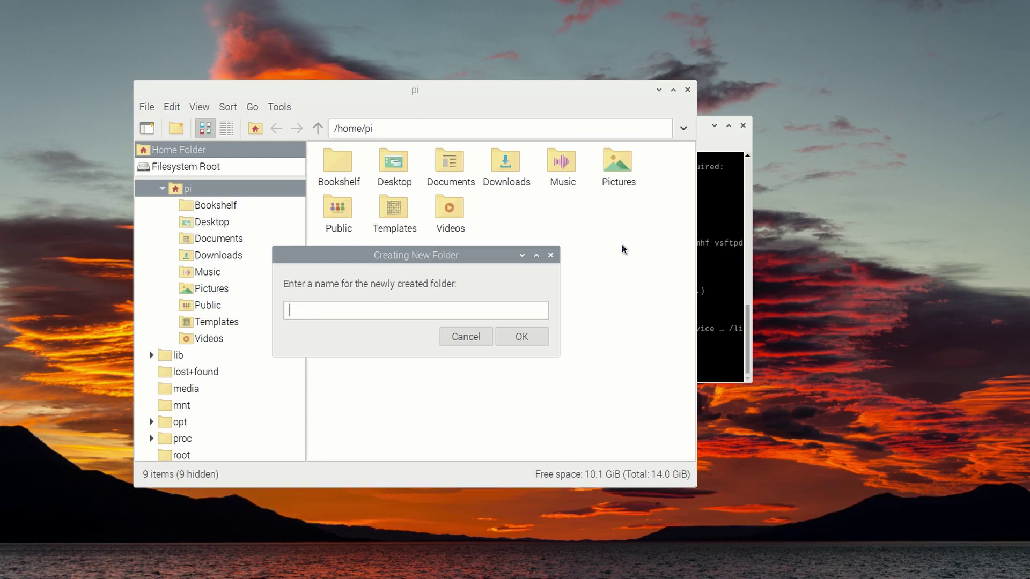
pyautogui.write('FTP')
pyautogui.click(522, 337)
# - Create a subfolder named files inside FTP
pyautogui.rightClick(506, 207)
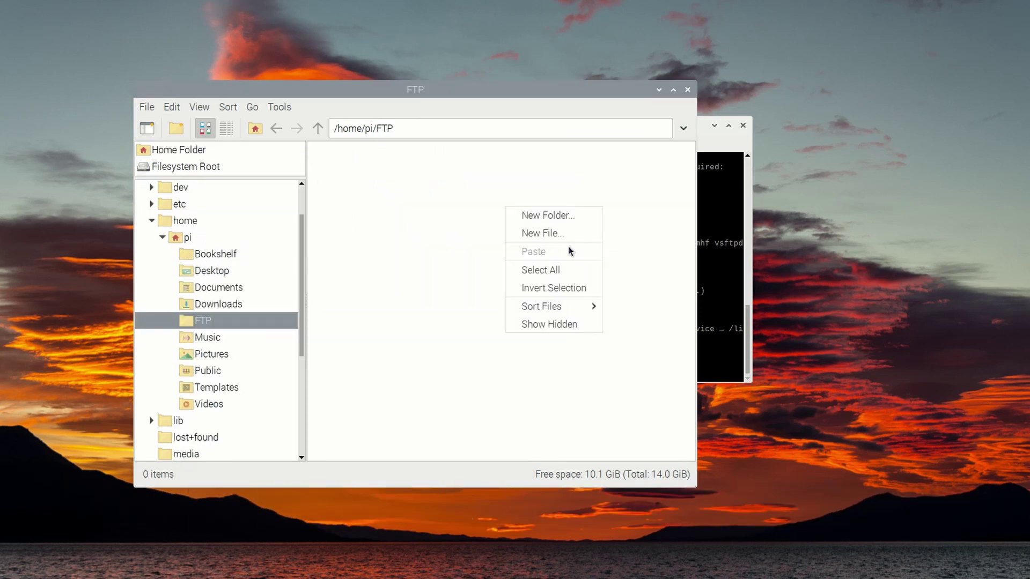
pyautogui.click(571, 216)
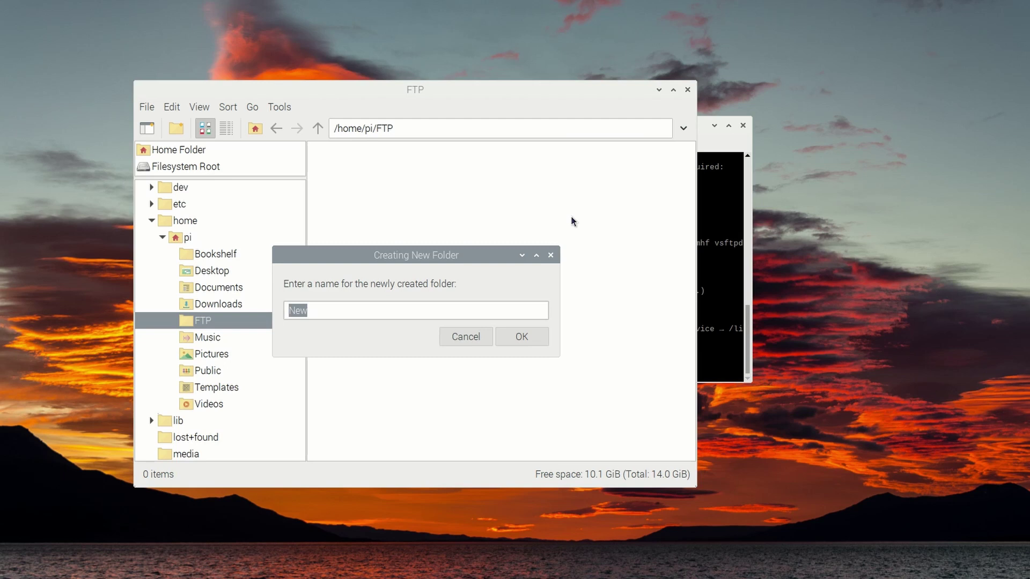
pyautogui.write('files')
pyautogui.press('Return')
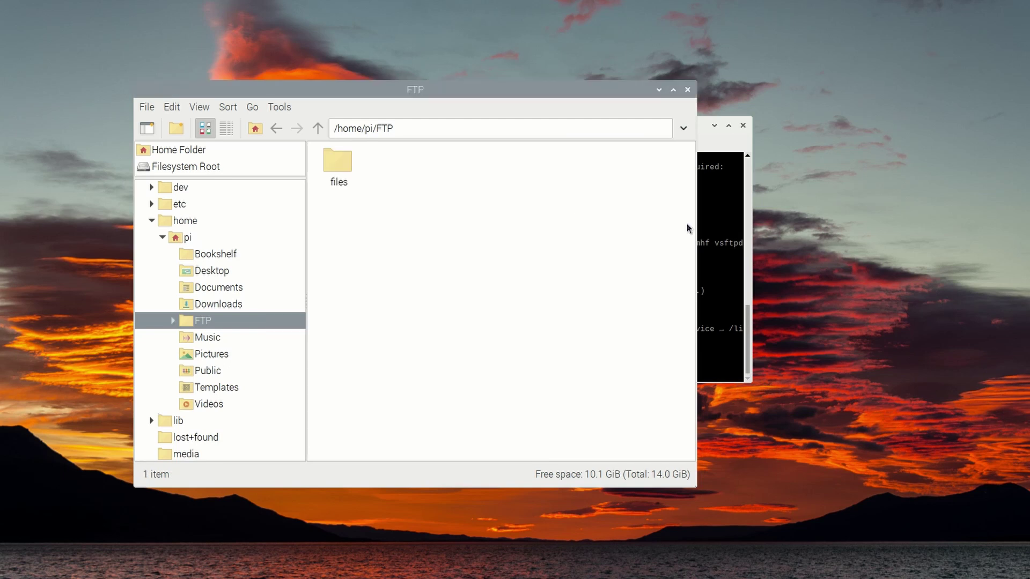
# - Remove write permission from /home/pi/FTP, restart vsftpd, and note the Pi's IP 192.168.1.148
pyautogui.click(709, 254)
pyautogui.write('ch')
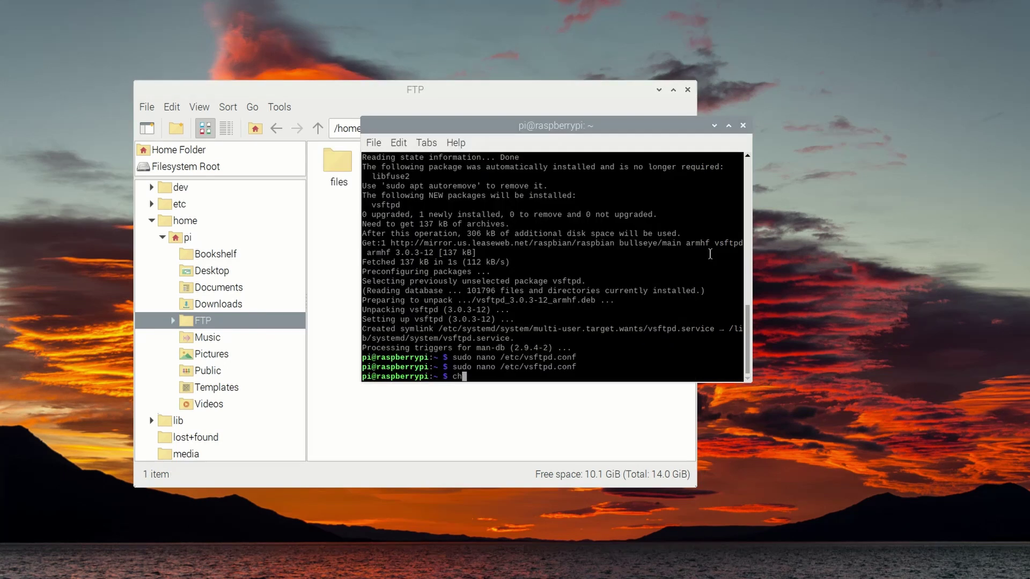
pyautogui.write('mod a-w')
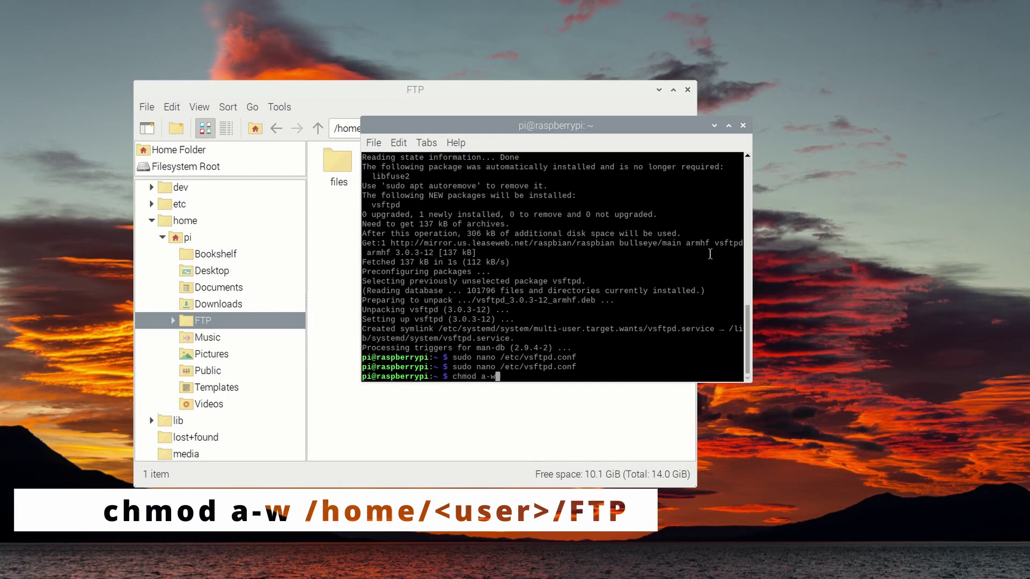
pyautogui.write(' /home/pi')
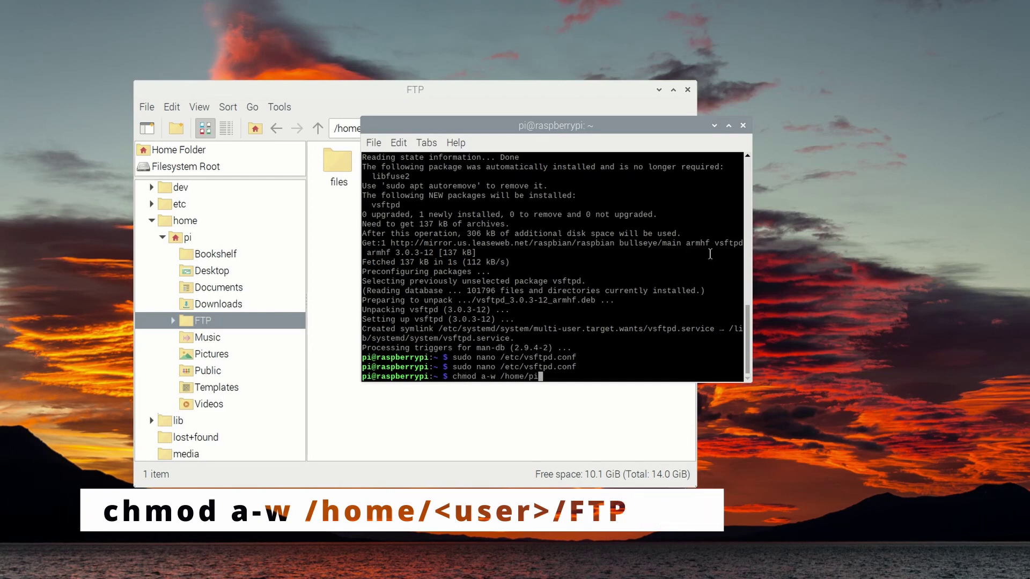
pyautogui.write('/FTP')
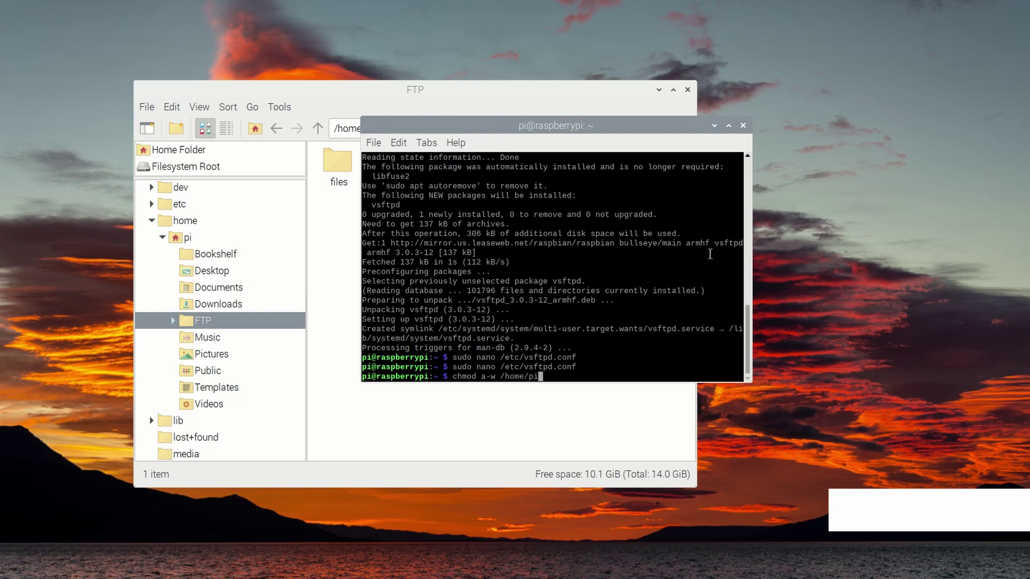
pyautogui.press('Return')
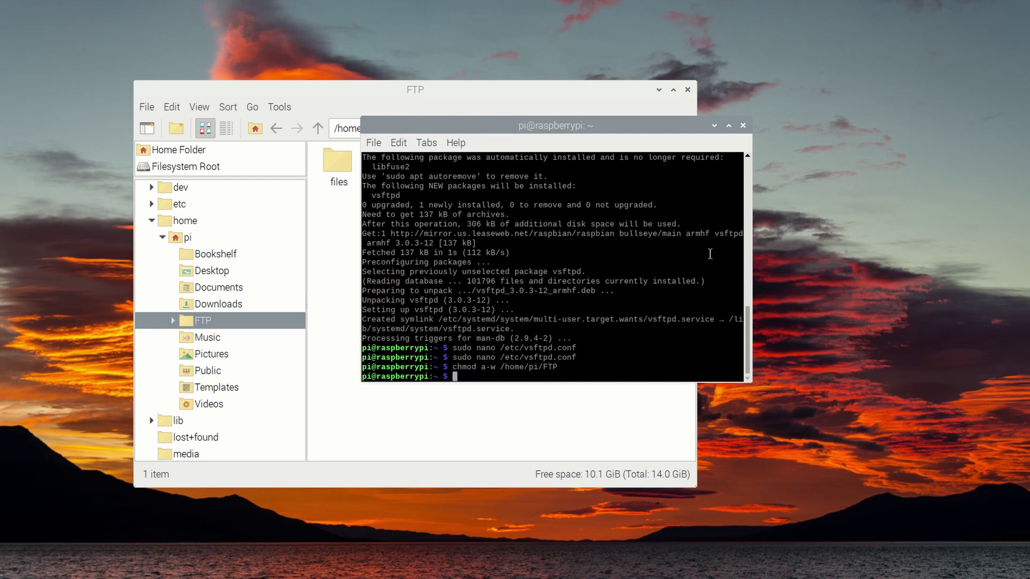
pyautogui.write('sudo ')
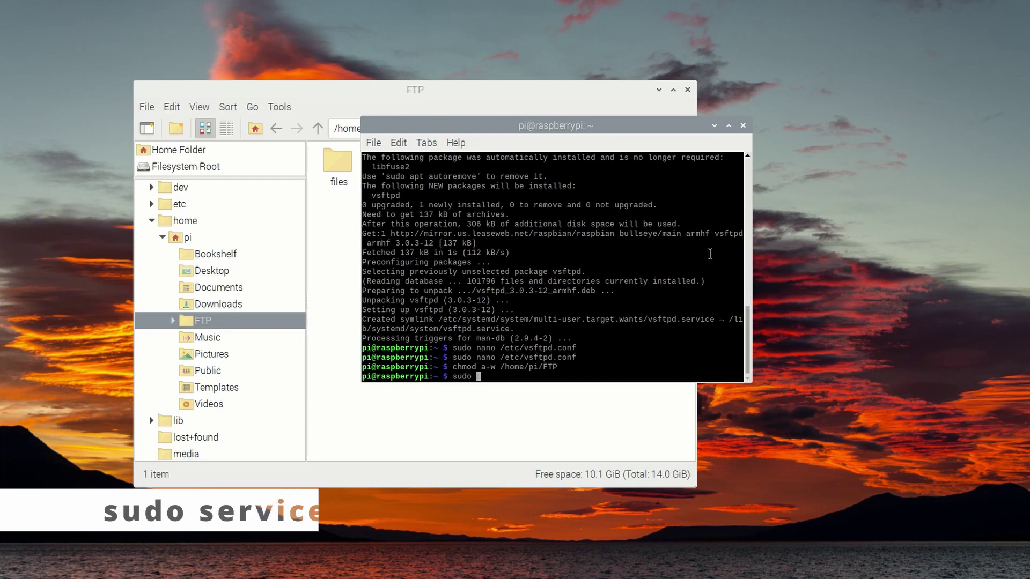
pyautogui.write('service vsftpd restart')
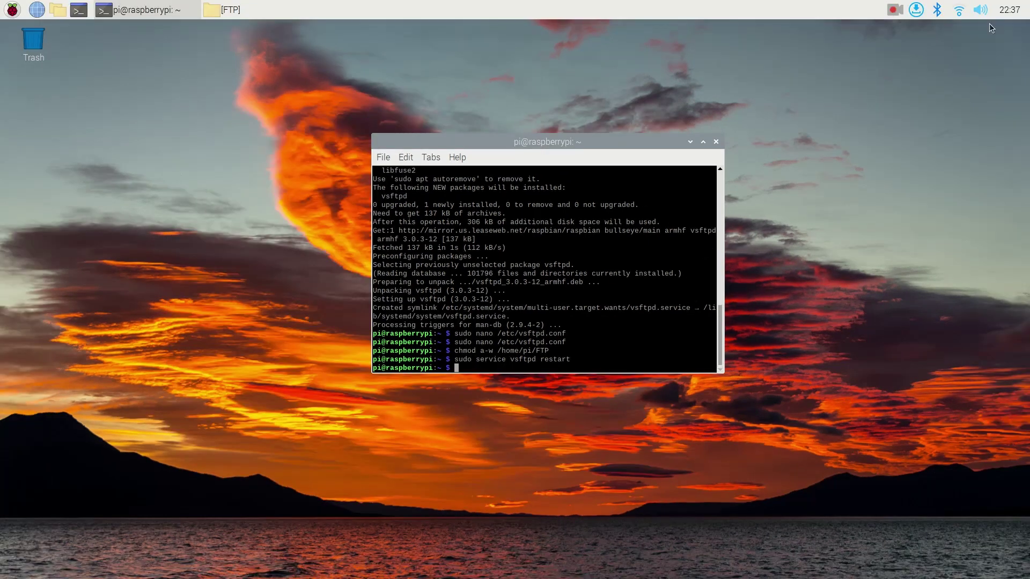
pyautogui.moveTo(960, 7)
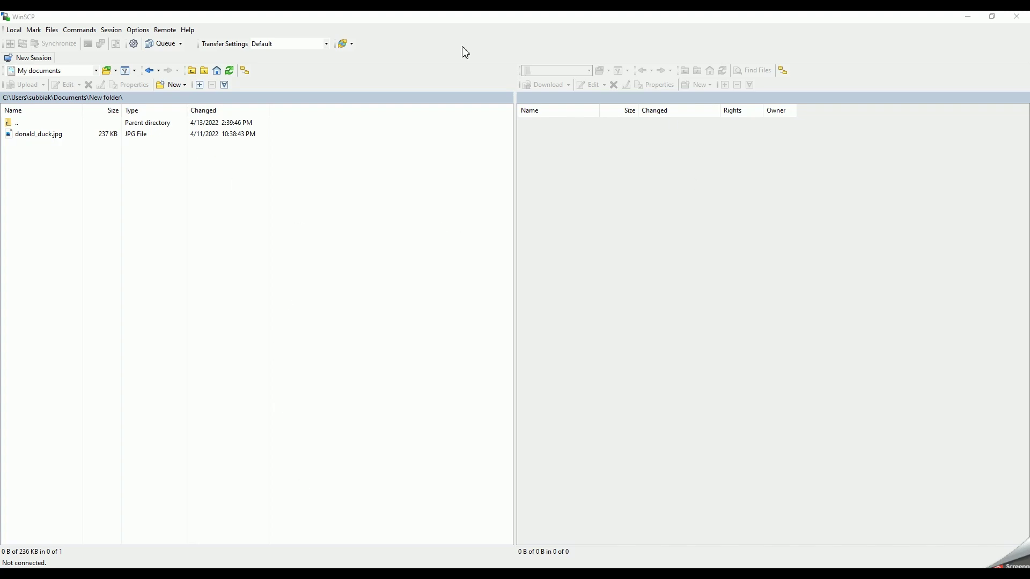
# - Create a WinSCP FTP session to host 192.168.1.148 with the Pi's login and connect
pyautogui.click(36, 57)
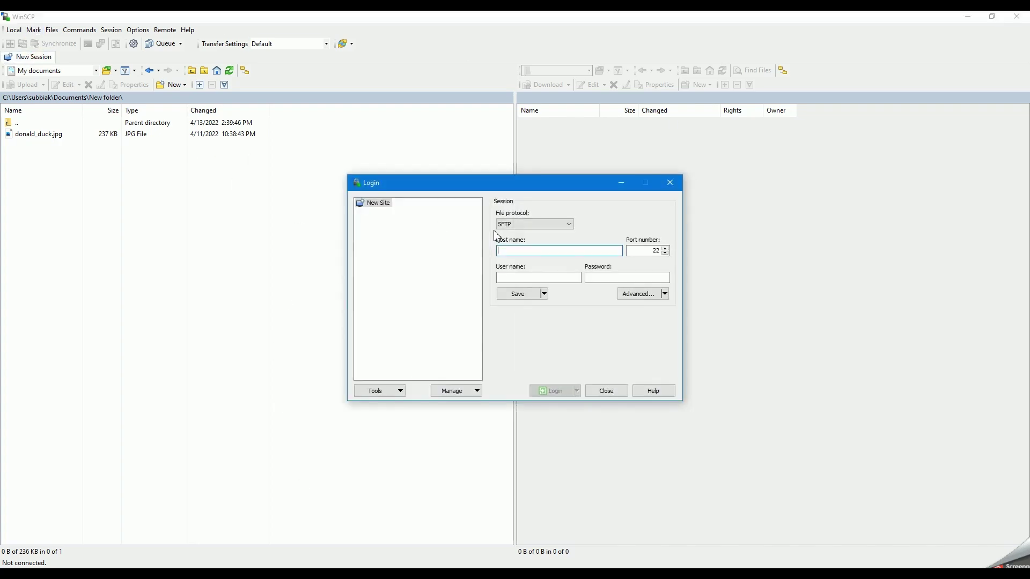
pyautogui.click(531, 224)
pyautogui.click(530, 248)
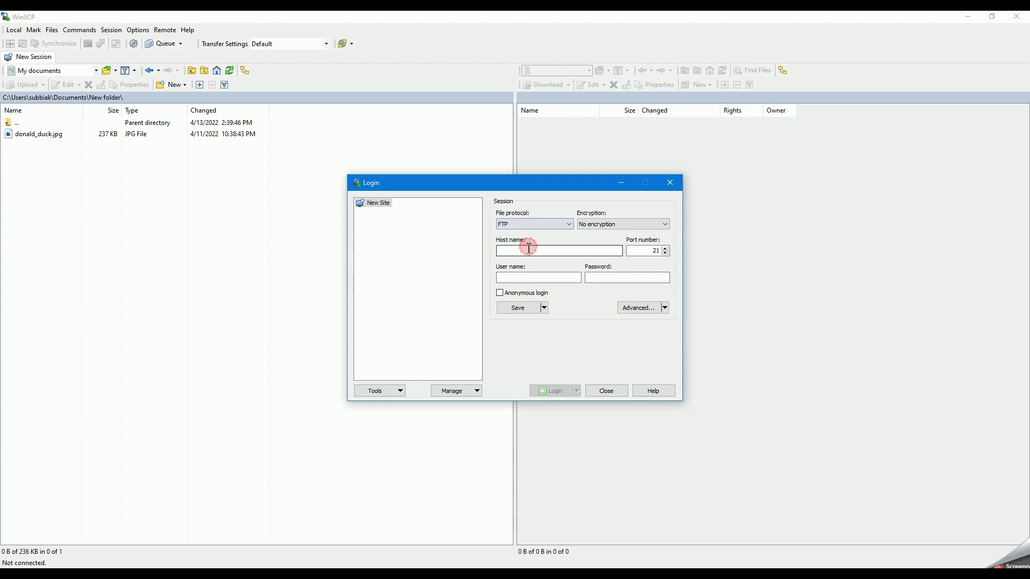
pyautogui.click(529, 251)
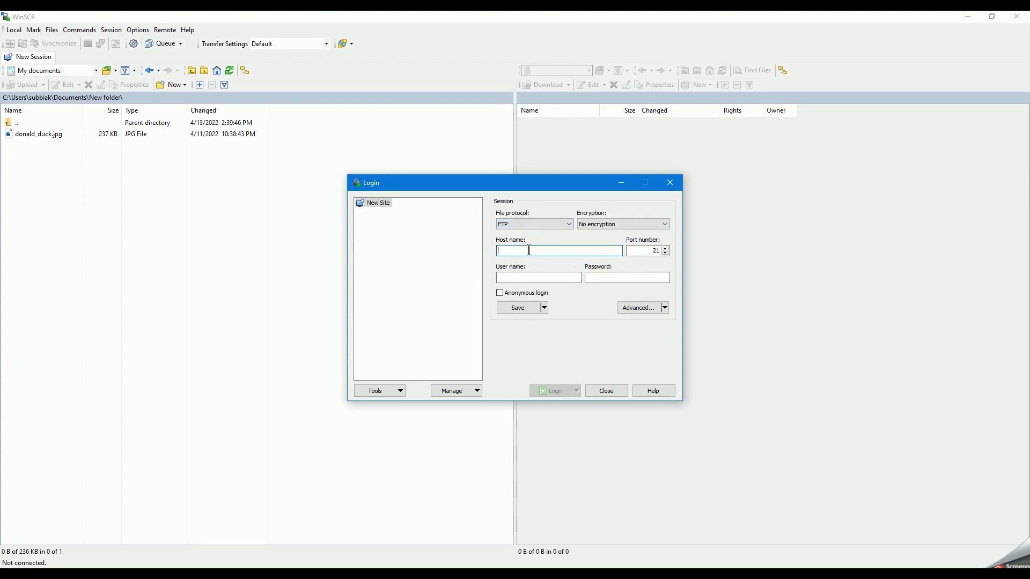
pyautogui.write('1')
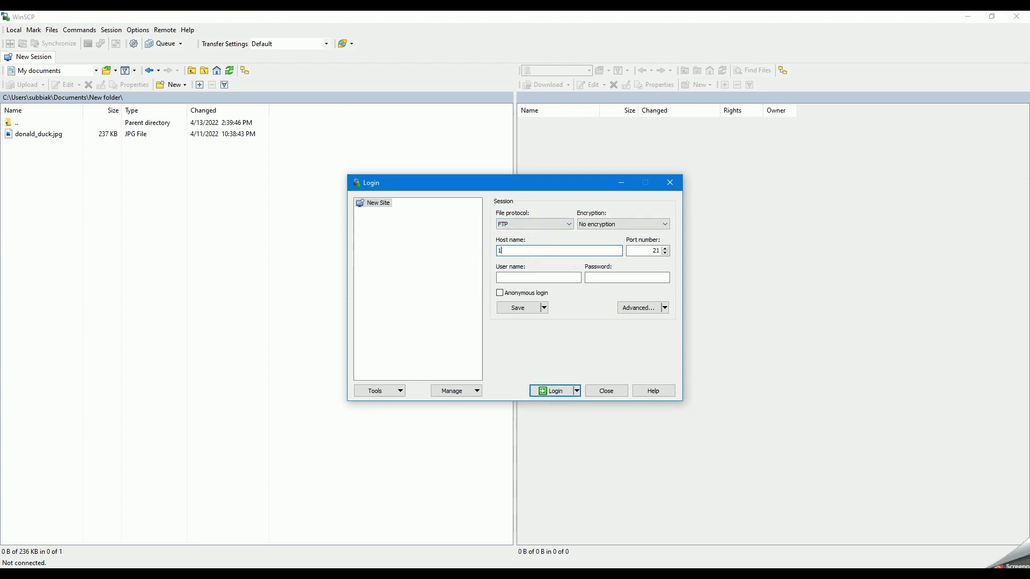
pyautogui.write('72.168.1.148')
pyautogui.press('Tab')
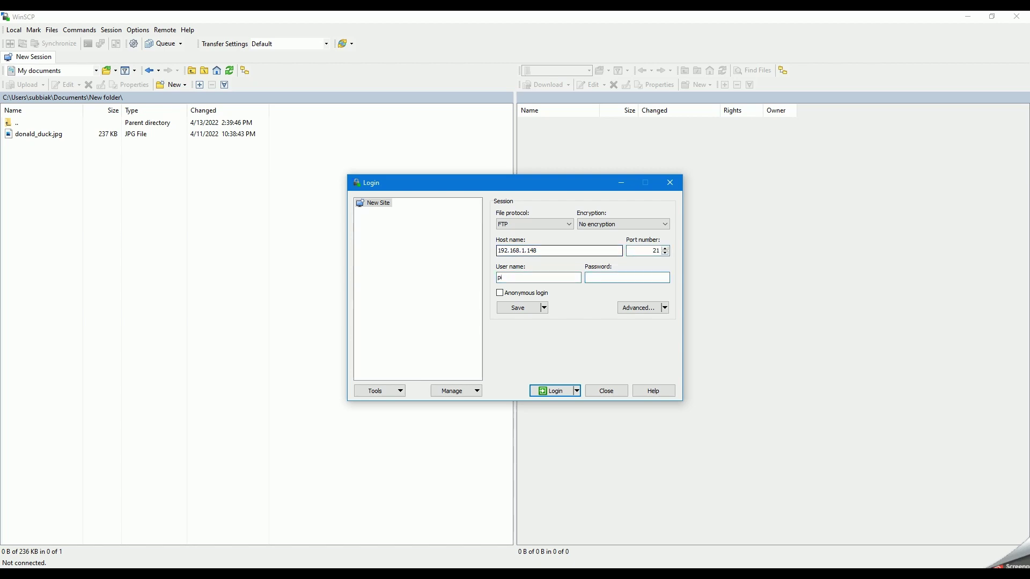
pyautogui.write('rasp')
pyautogui.click(563, 393)
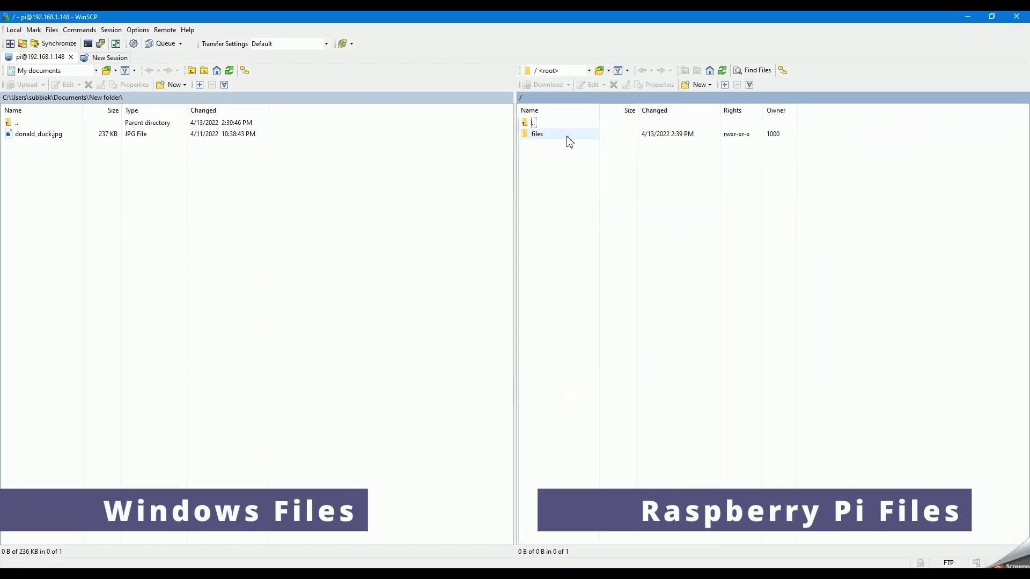
# - Open the remote files folder and upload donald_duck.jpg and a second JPG into it
pyautogui.click(545, 142)
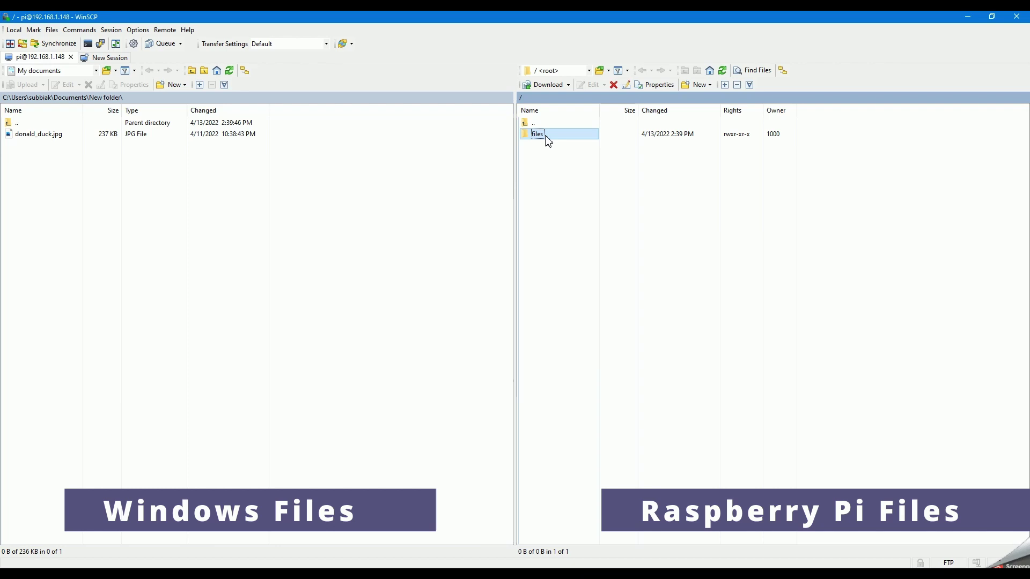
pyautogui.doubleClick(547, 137)
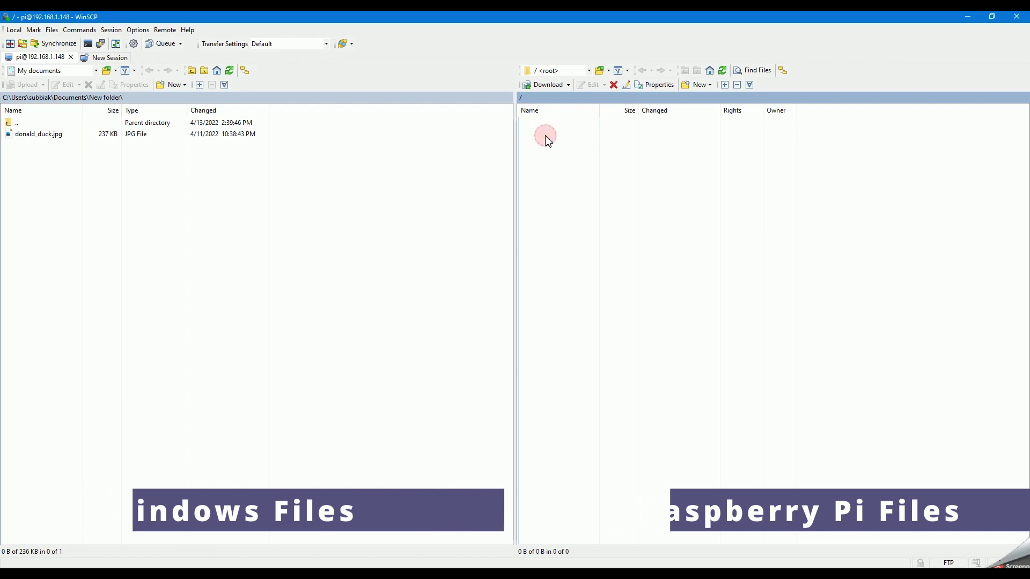
pyautogui.moveTo(52, 135); pyautogui.dragTo(578, 178)
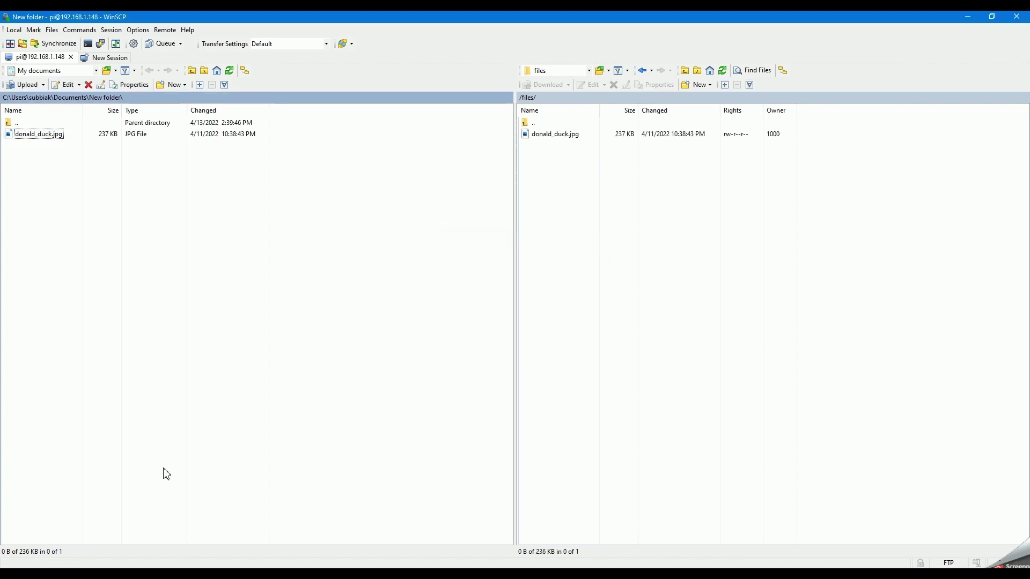
pyautogui.moveTo(322, 198); pyautogui.dragTo(263, 200)
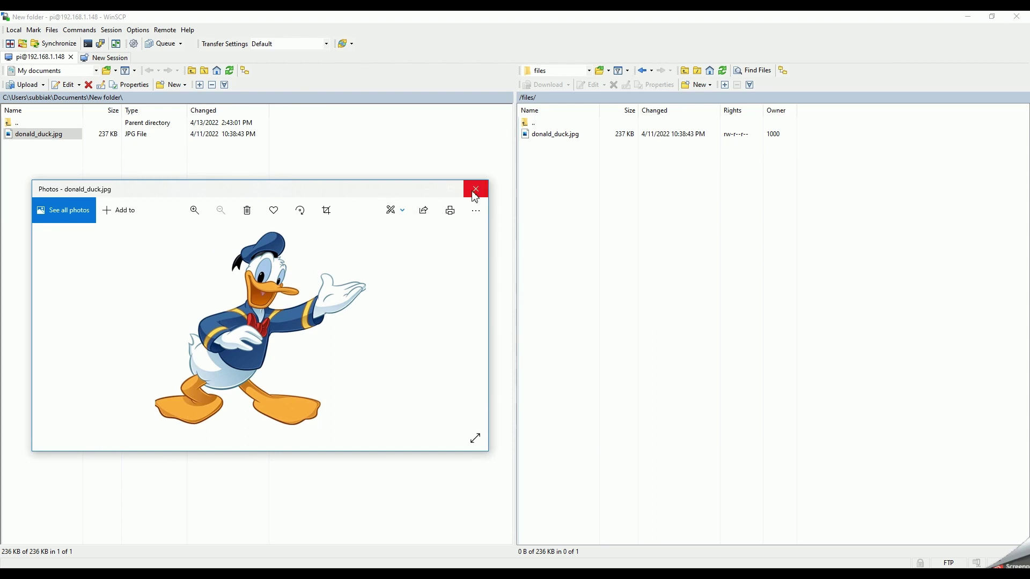
pyautogui.click(475, 197)
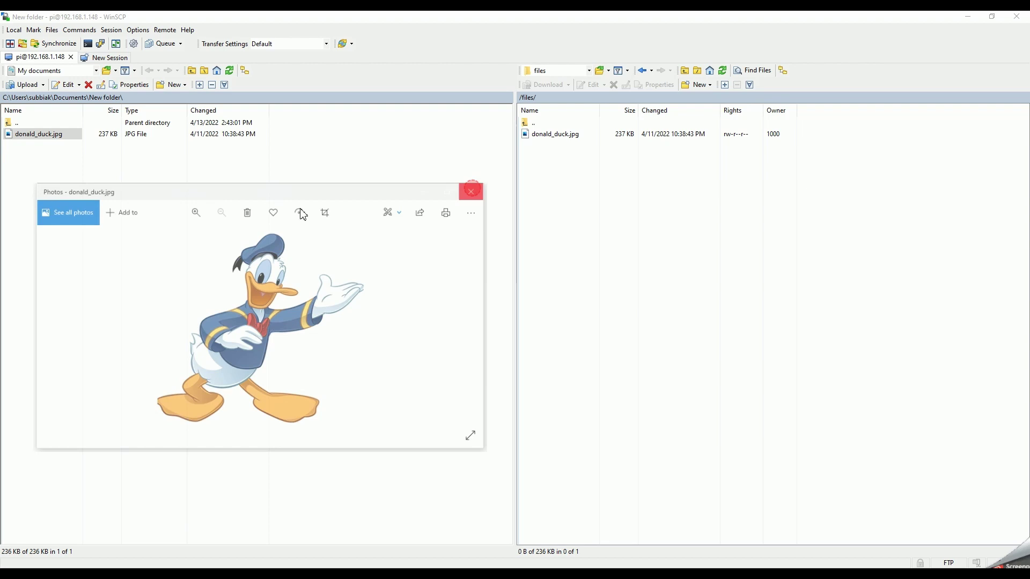
pyautogui.click(475, 189)
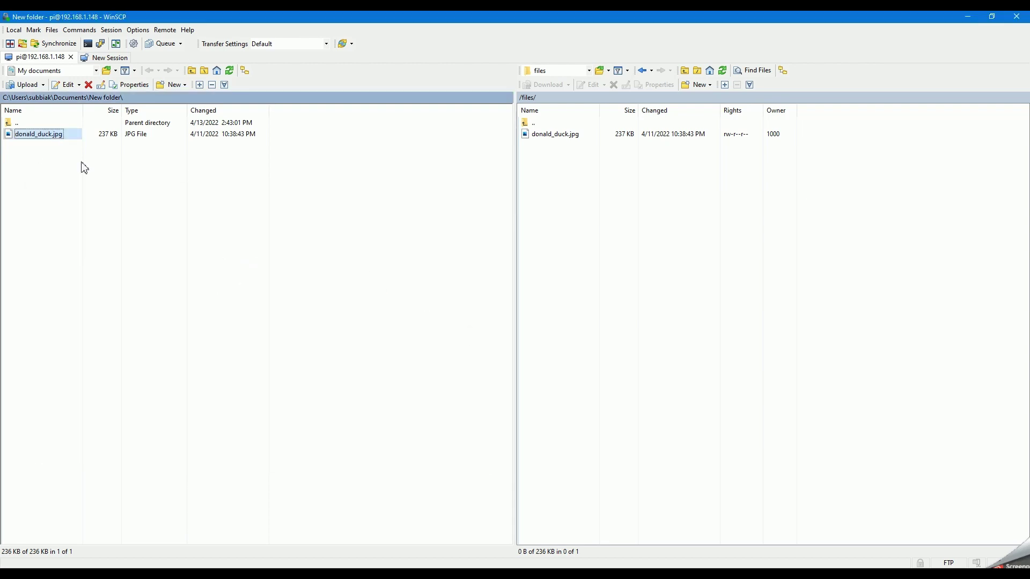
pyautogui.moveTo(38, 134); pyautogui.dragTo(590, 211)
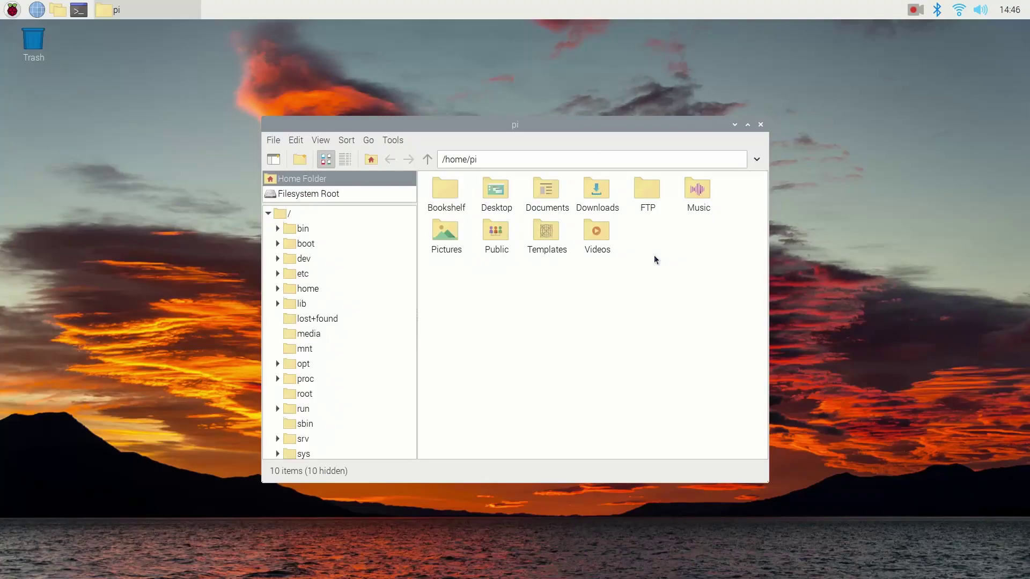
# - Browse to /home/pi/FTP/files, view donald_duck.jpg, then open the second uploaded JPG
pyautogui.doubleClick(646, 189)
pyautogui.doubleClick(439, 194)
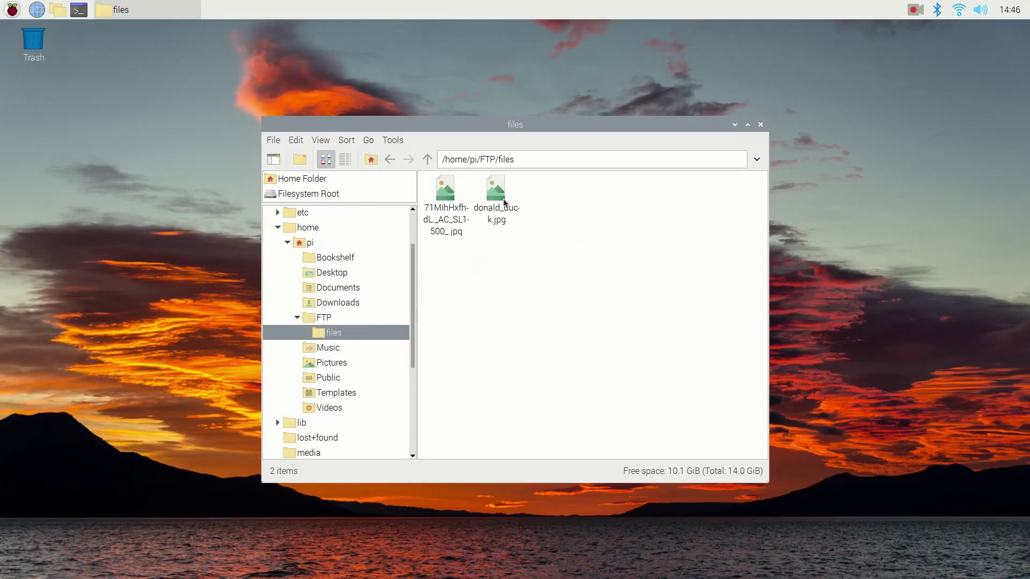
pyautogui.doubleClick(501, 184)
pyautogui.moveTo(908, 318); pyautogui.dragTo(651, 231)
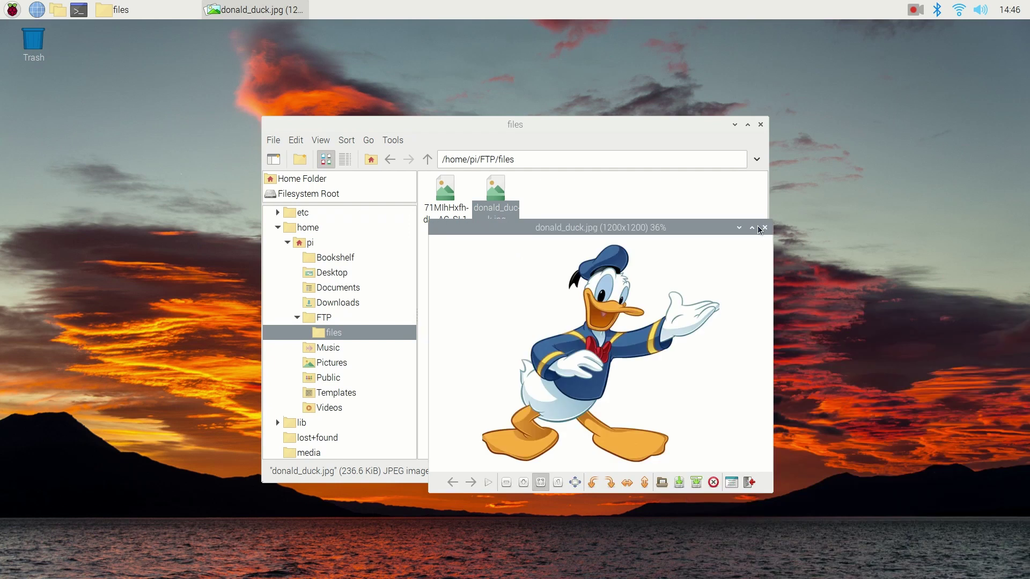
pyautogui.click(764, 227)
pyautogui.doubleClick(453, 206)
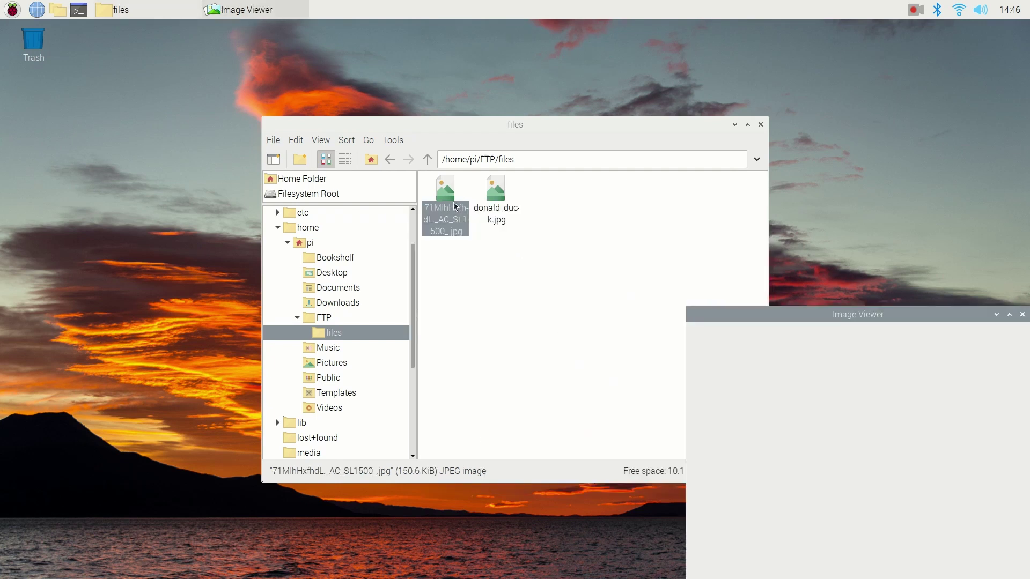